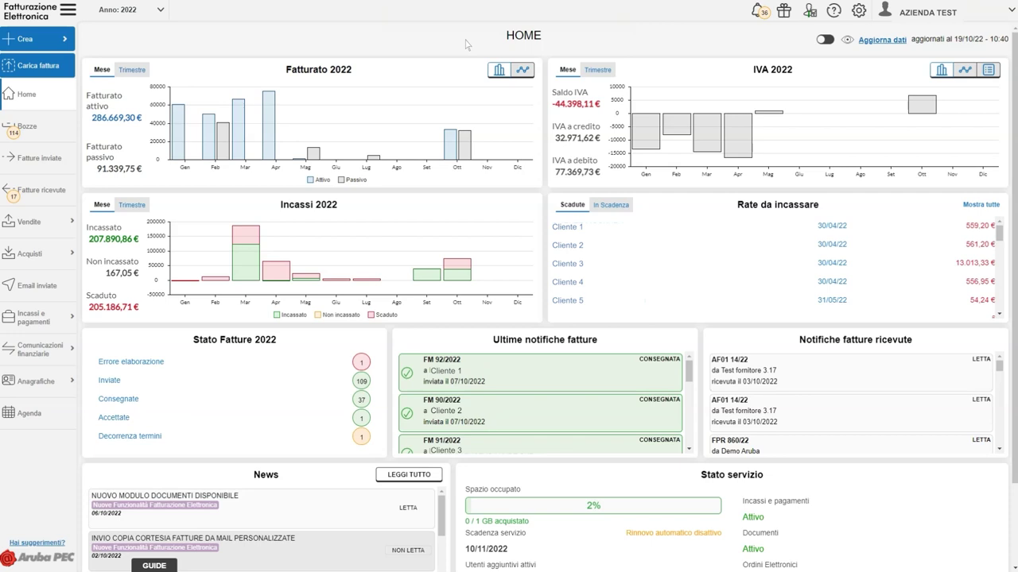
# Create a new transport document (DDT) with customer type Privato and document date 19/10/2022.
pyautogui.click(54, 44)
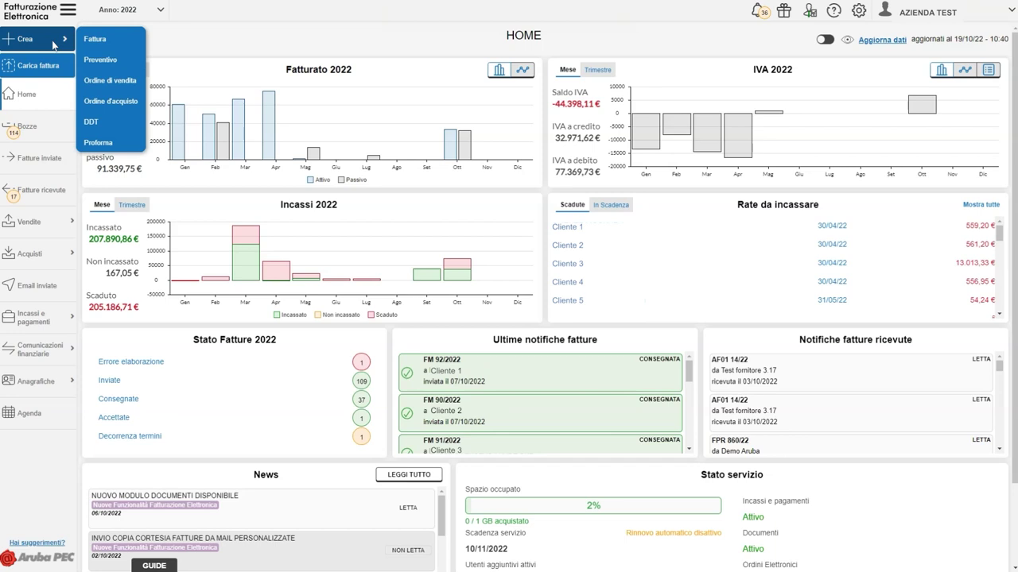
pyautogui.click(105, 123)
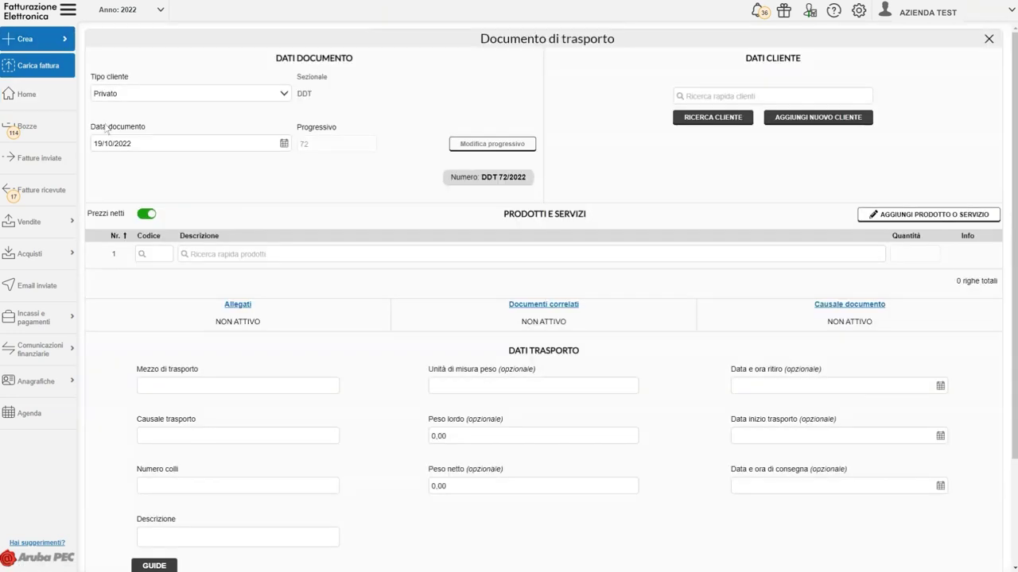
pyautogui.click(284, 94)
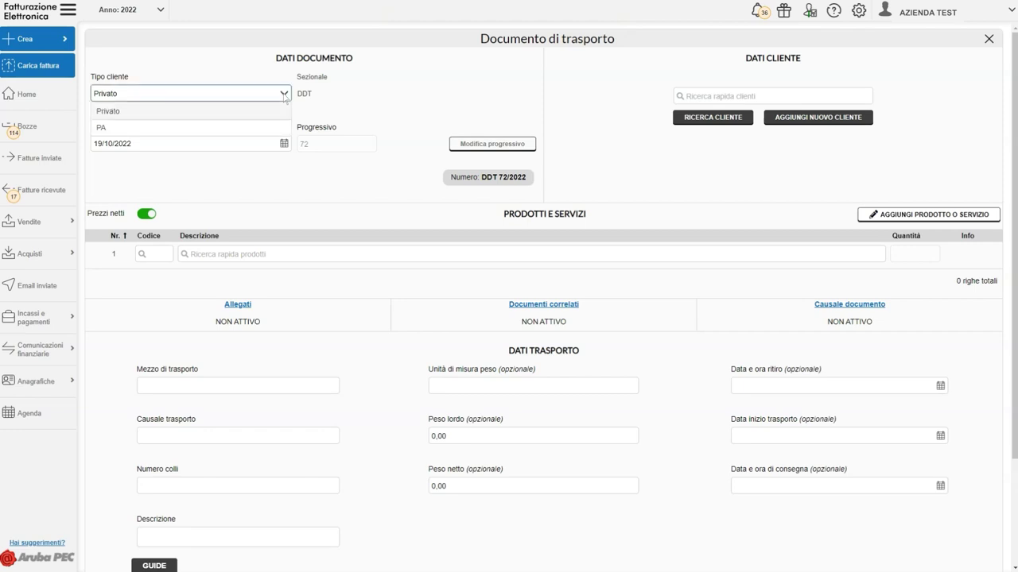
pyautogui.click(204, 116)
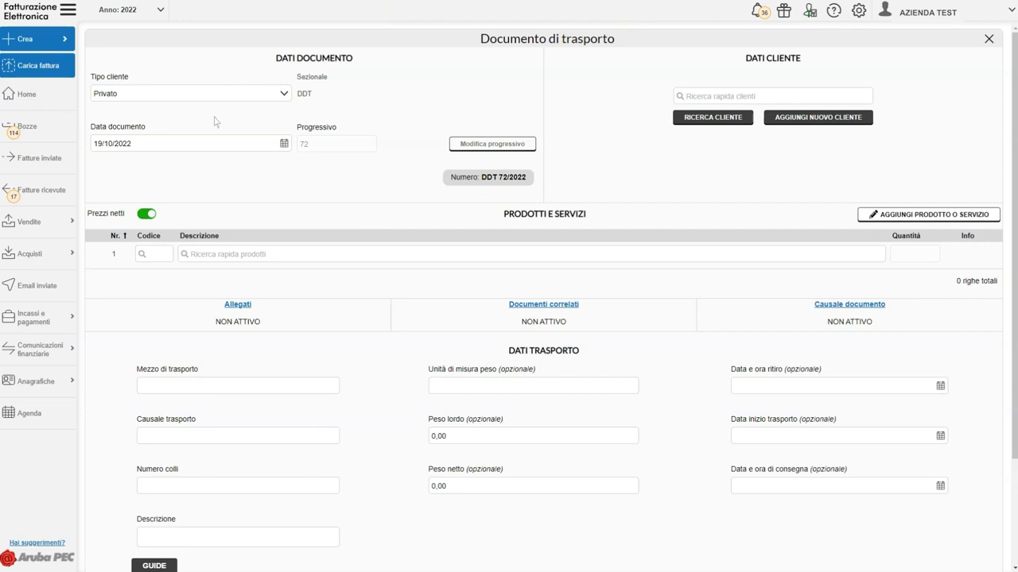
pyautogui.click(284, 144)
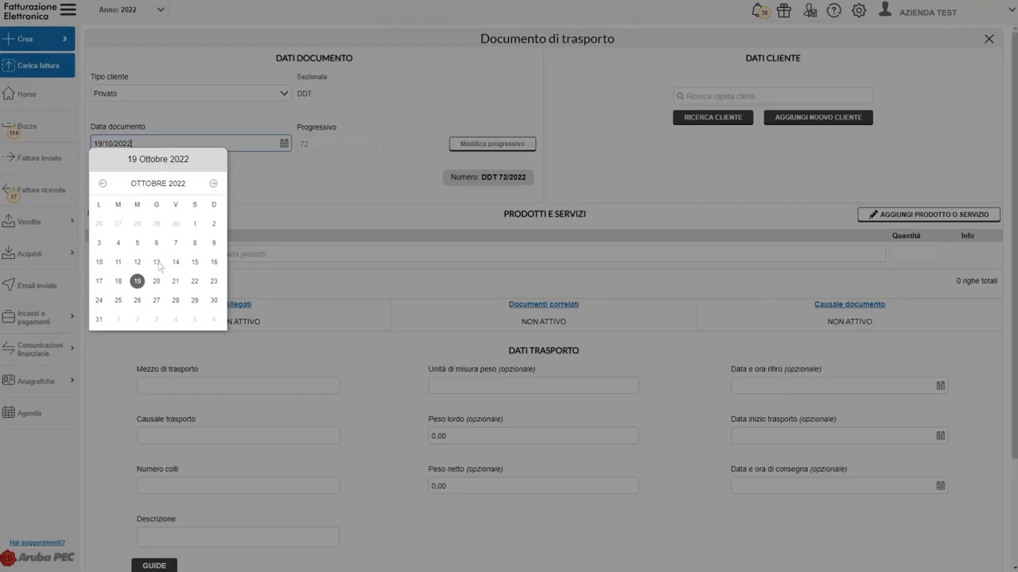
pyautogui.click(138, 284)
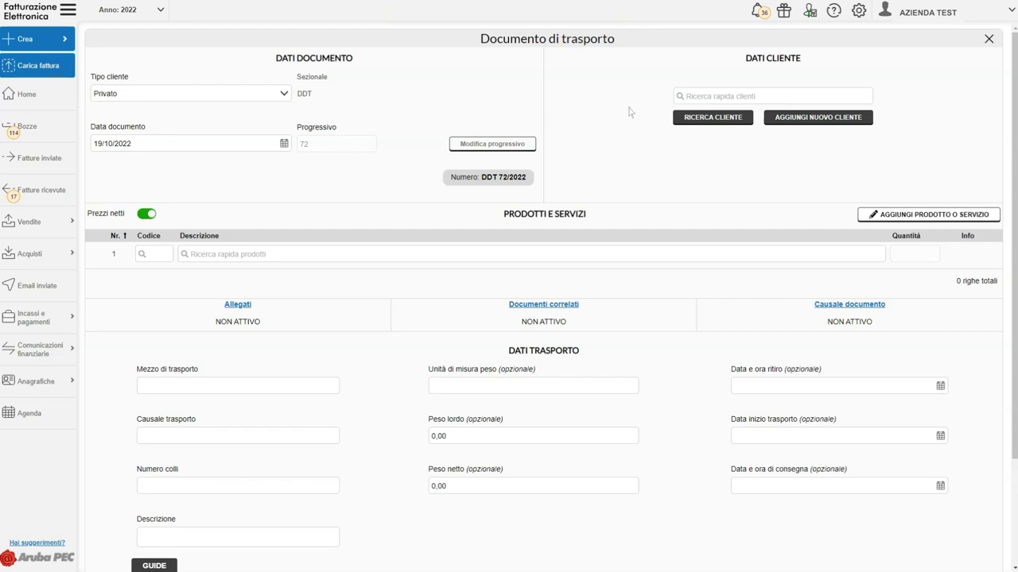
# Use the quick customer search to find "CLIENTE" and pick CLIENTE 1 for the document.
pyautogui.click(728, 97)
pyautogui.write('CLIENTE')
pyautogui.press('Tab')
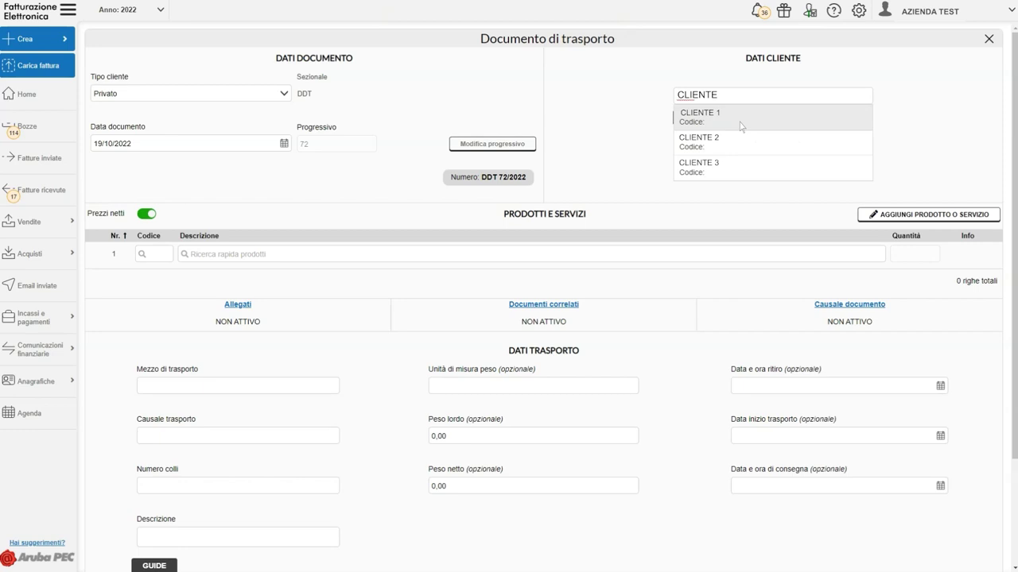
pyautogui.click(740, 127)
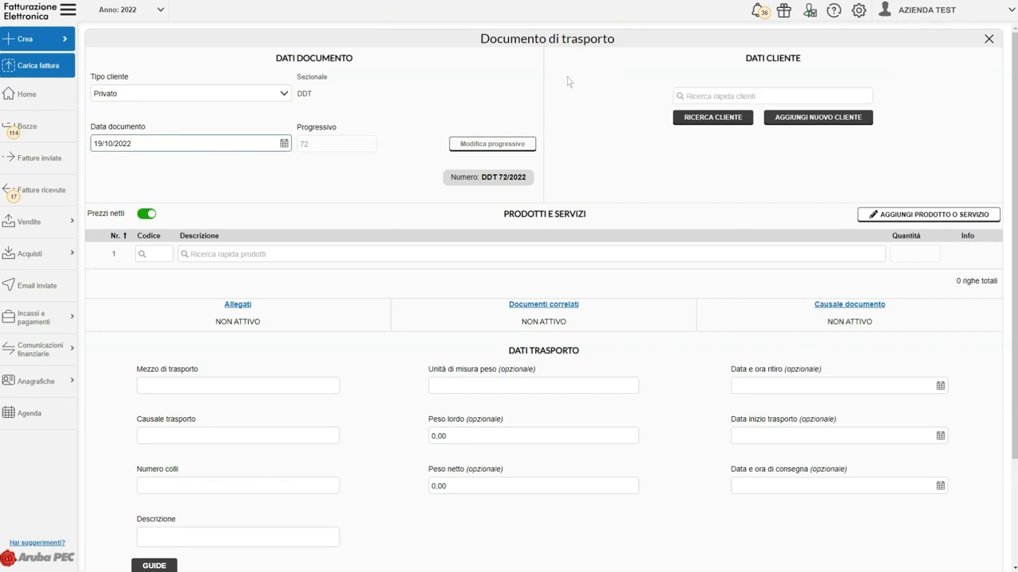
# Examine the list of saved private customers and the blank form for a new private customer, leaving both without making an entry.
pyautogui.click(714, 120)
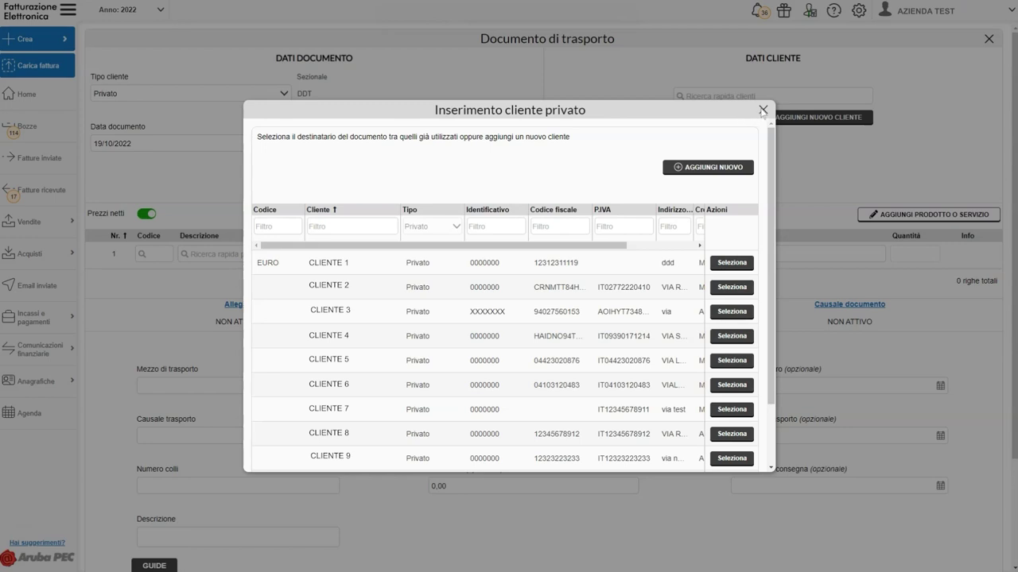
pyautogui.click(761, 110)
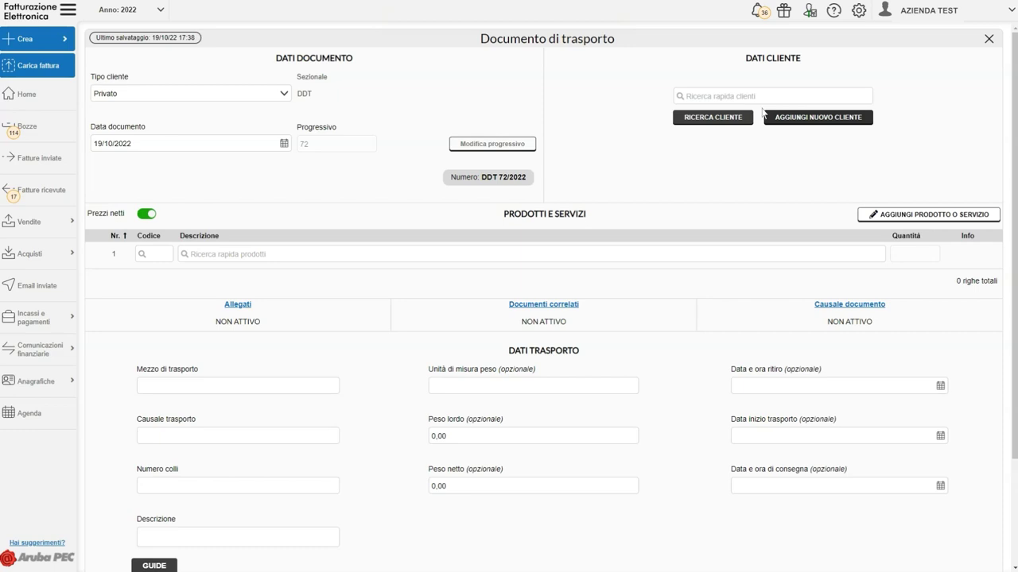
pyautogui.click(821, 121)
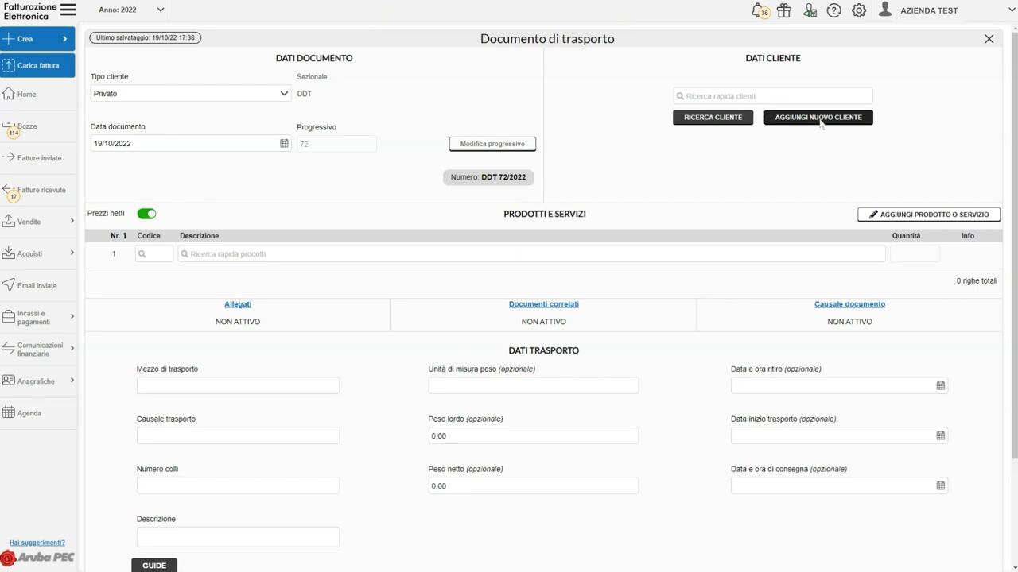
pyautogui.scroll(-5, 821, 121)
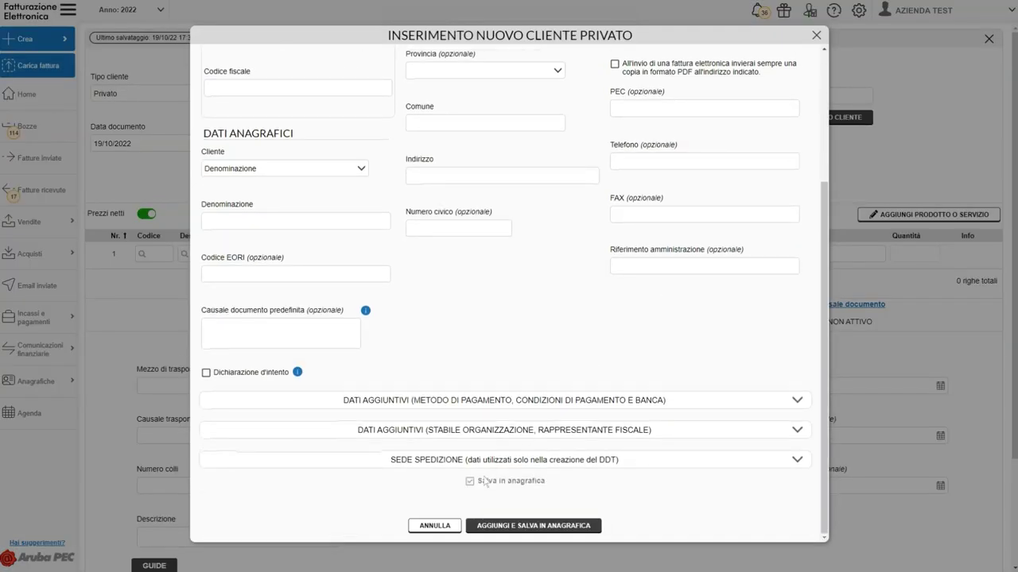
pyautogui.click(436, 526)
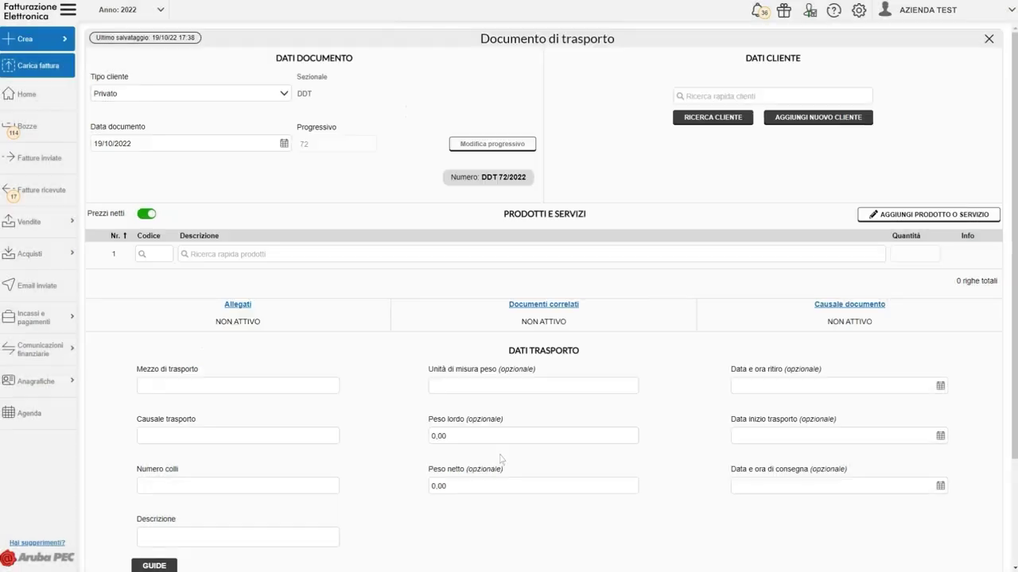
# Choose CLIENTE 1 as the customer and add a shipping location copied from the billing address, saved in the customer registry.
pyautogui.click(747, 121)
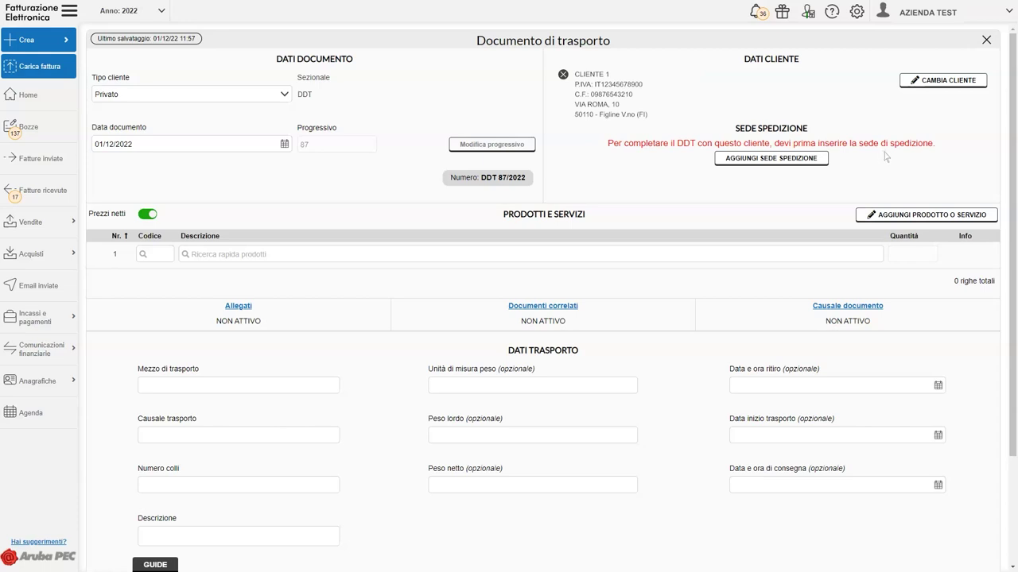
pyautogui.click(771, 158)
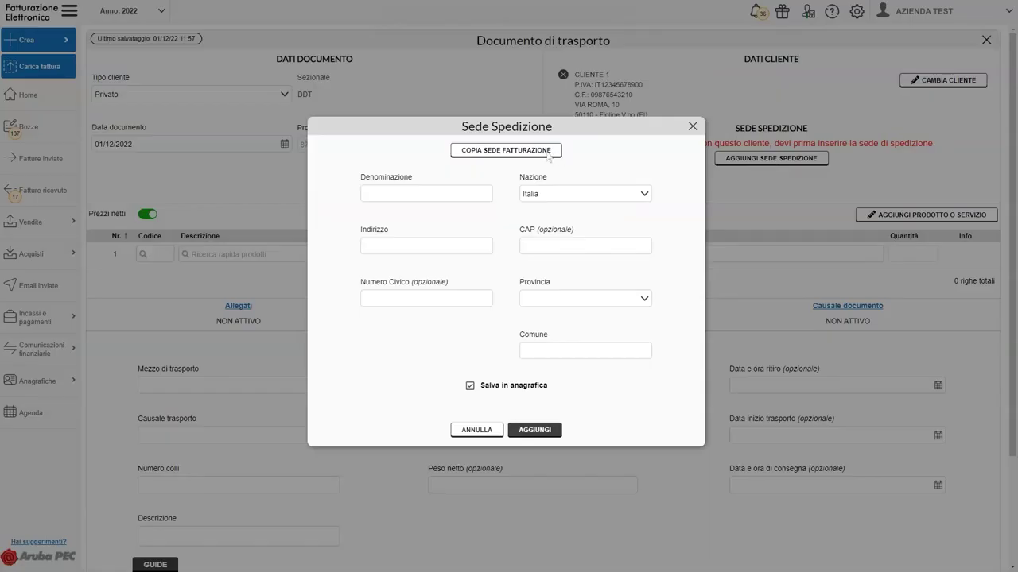
pyautogui.click(503, 150)
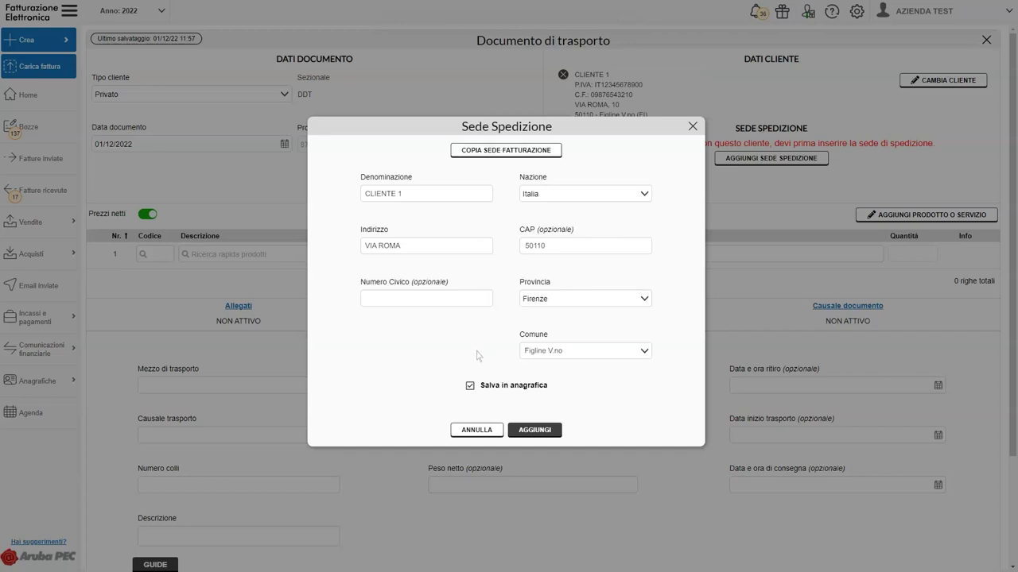
pyautogui.click(471, 386)
pyautogui.click(471, 386)
pyautogui.click(534, 430)
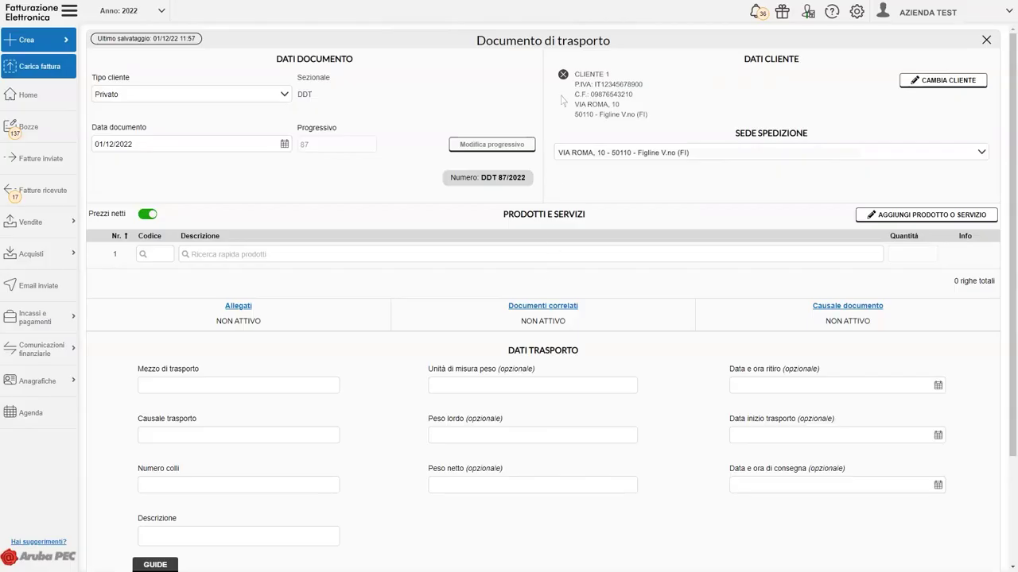
# Replace the document's customer with CLIENTE 2 from the saved customers and check the available shipping locations.
pyautogui.click(563, 74)
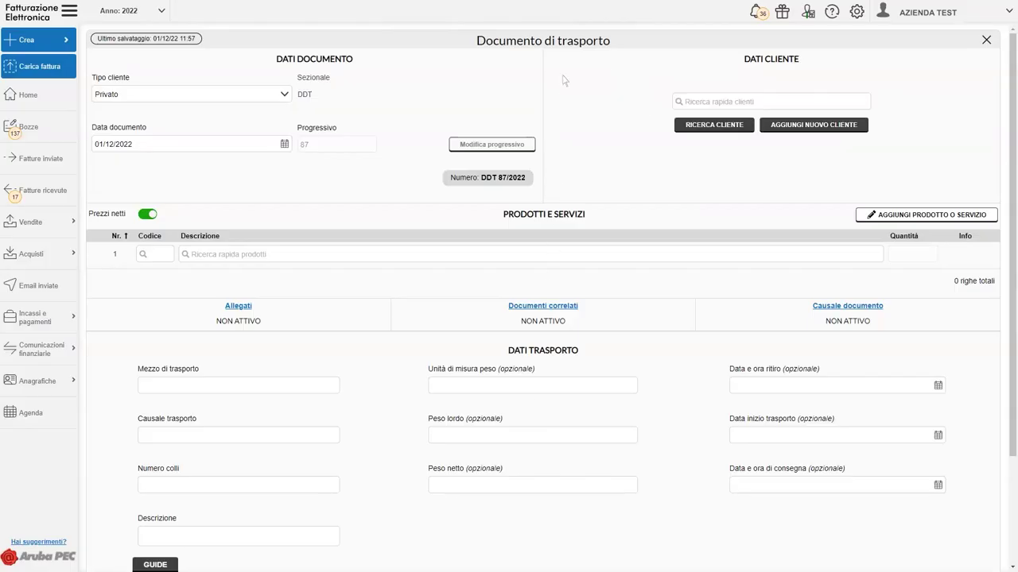
pyautogui.click(714, 125)
pyautogui.click(755, 257)
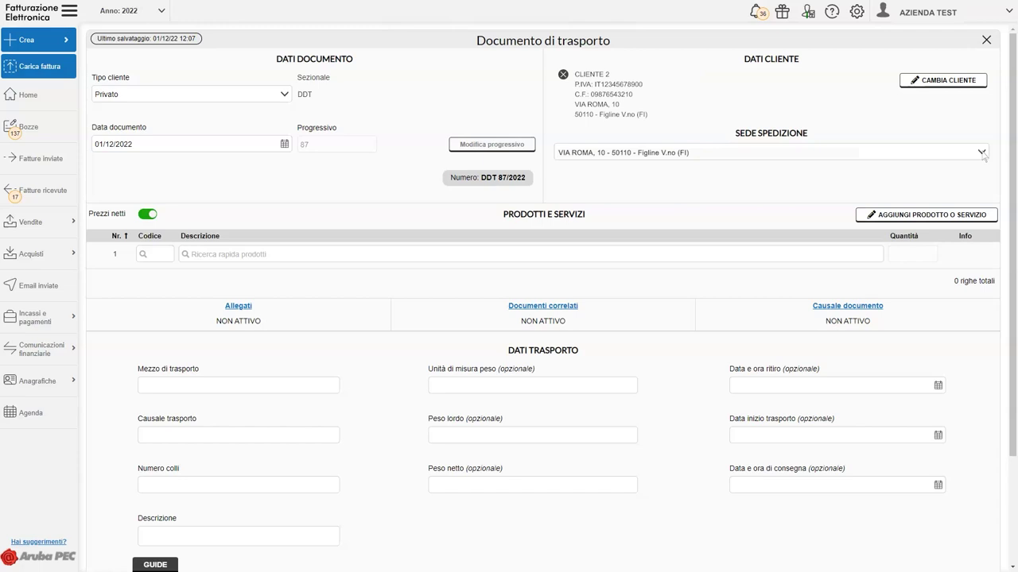
pyautogui.click(982, 153)
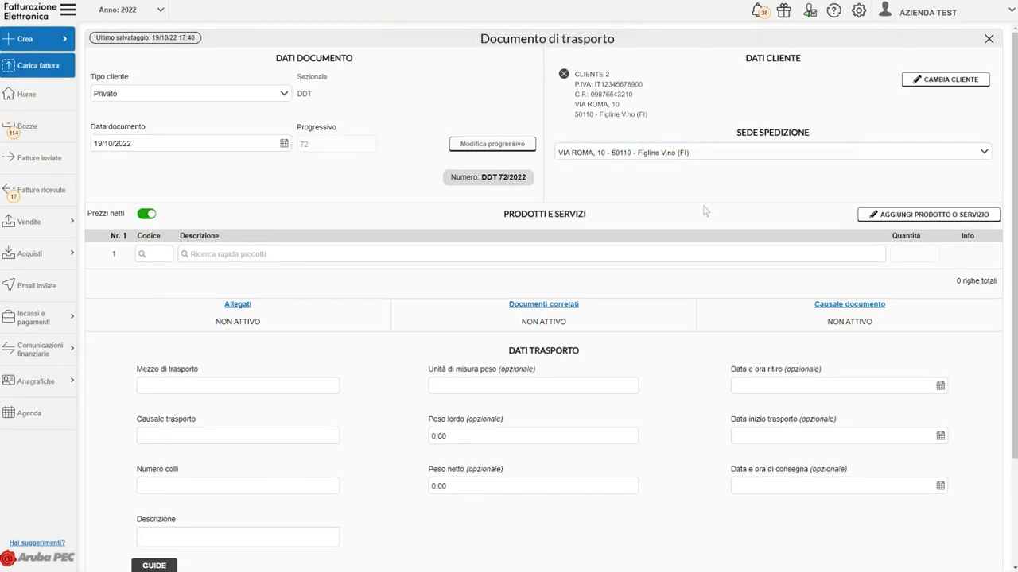
# Search the products for "prodotto", add Prodotto / Servizio 1 as the first line, and open the full product list.
pyautogui.click(453, 254)
pyautogui.write('prodotto')
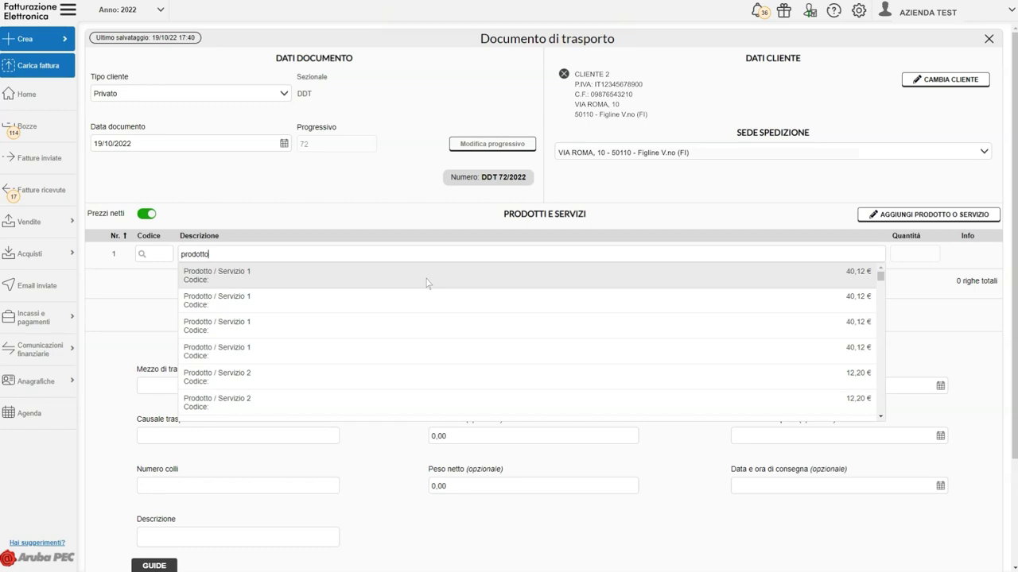
pyautogui.click(427, 283)
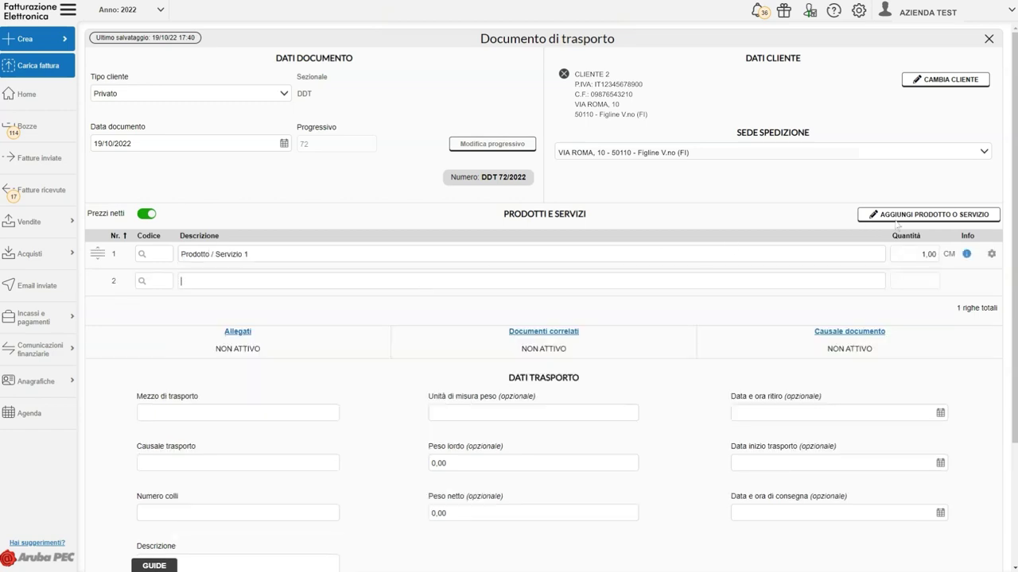
pyautogui.click(941, 218)
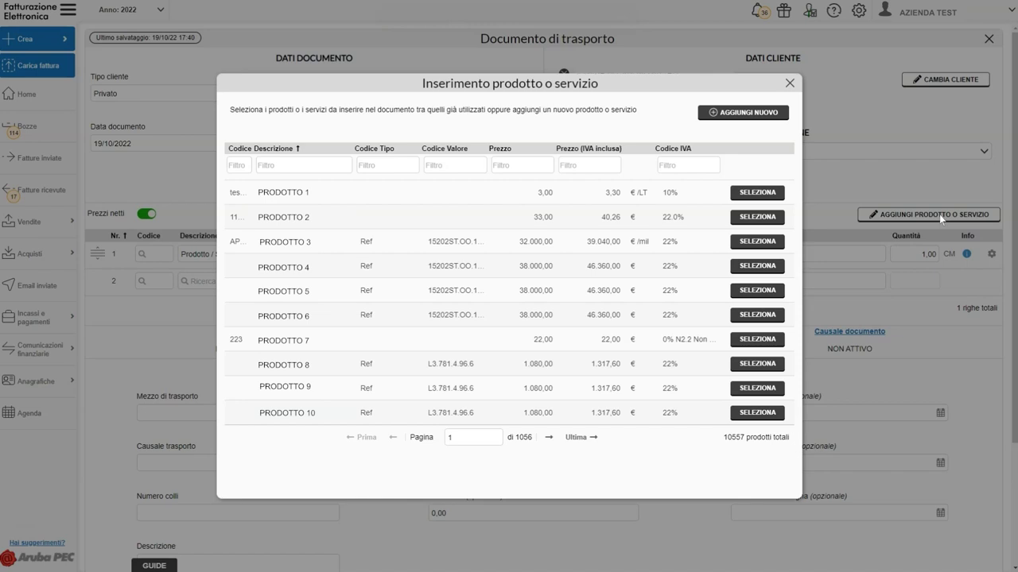
# Examine the blank form for a new product or service down to its save option, and return to the product list.
pyautogui.click(743, 113)
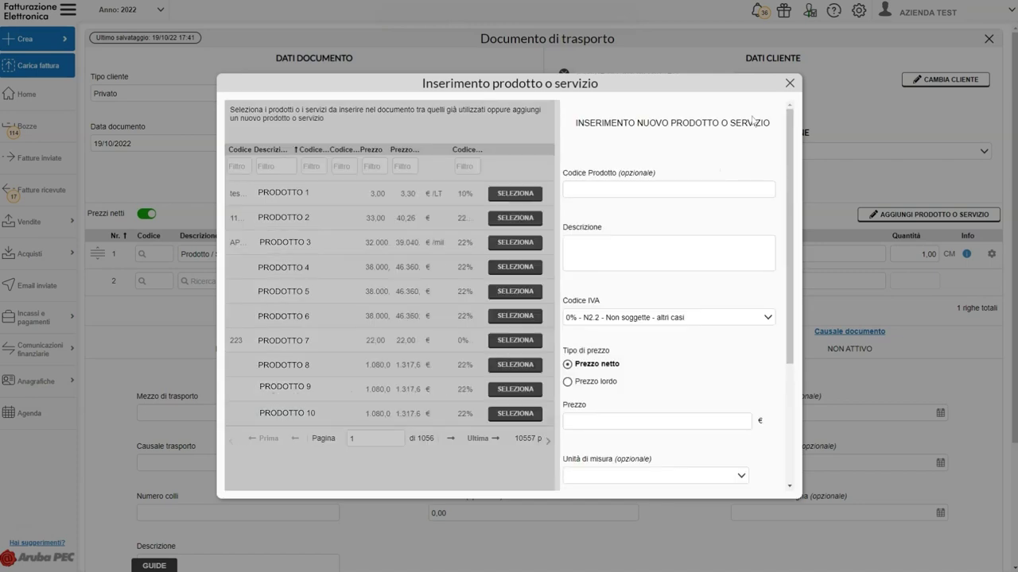
pyautogui.scroll(-3, 715, 279)
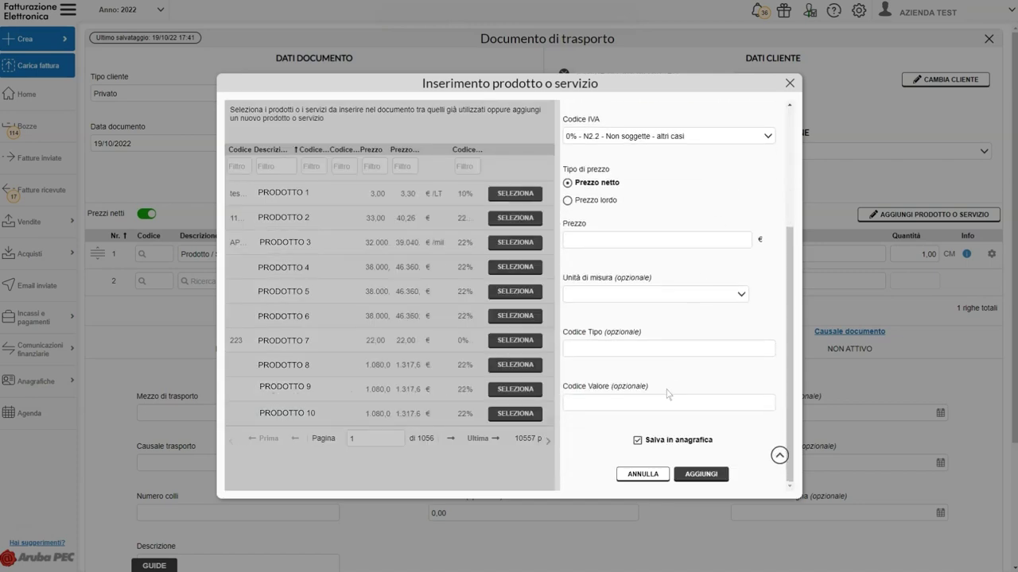
pyautogui.click(642, 474)
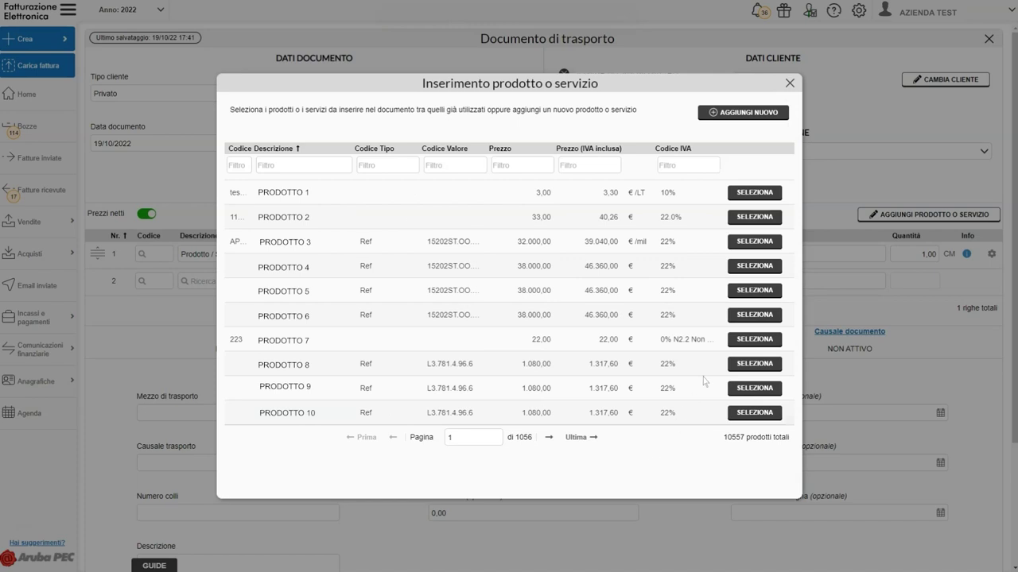
# Add Prodotto 5 from the list as the second line and set its quantity to 3.
pyautogui.click(755, 291)
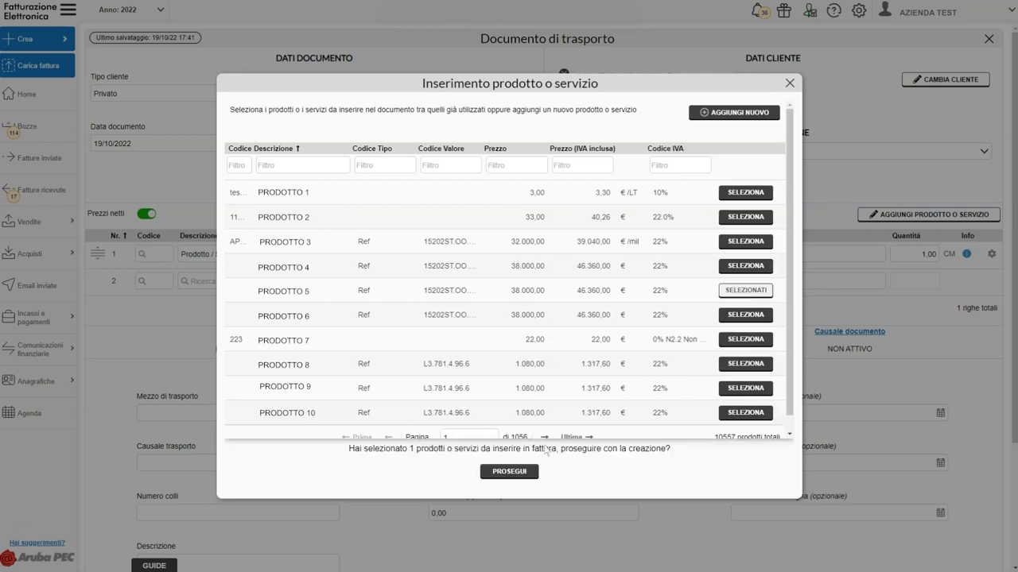
pyautogui.click(509, 472)
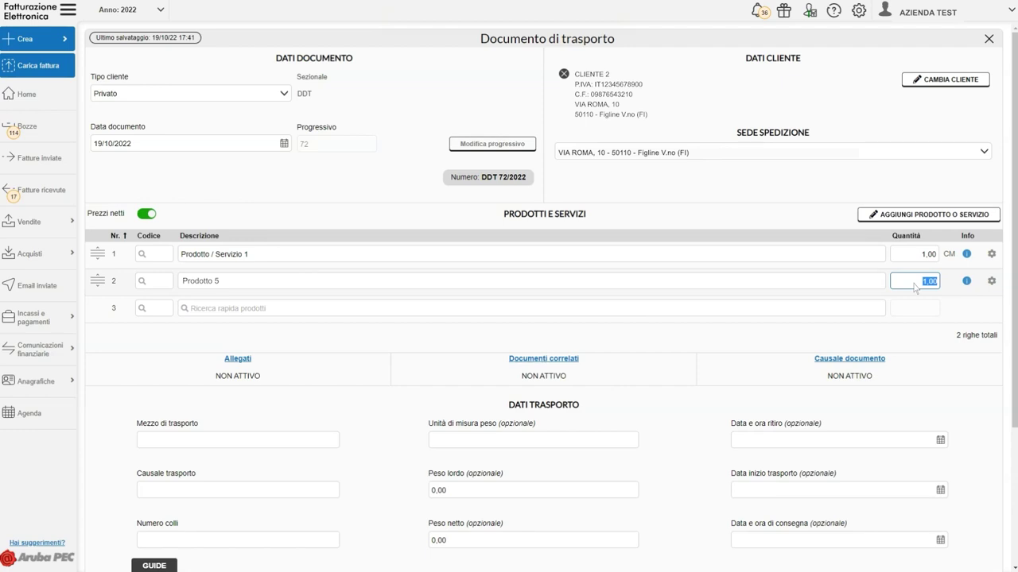
pyautogui.write('3')
# Duplicate the Prodotto / Servizio 1 line and delete the first of the two identical lines.
pyautogui.click(991, 256)
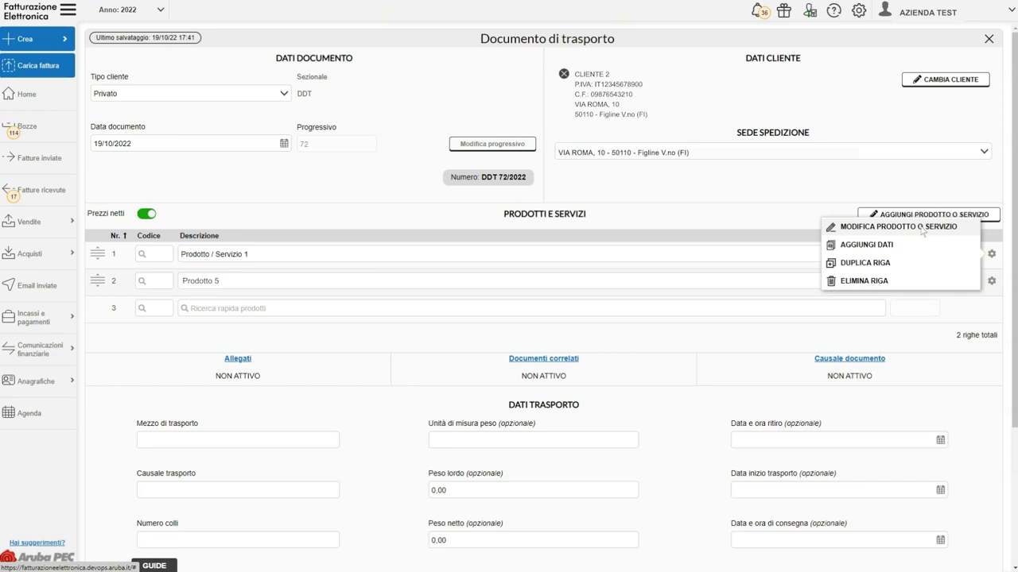
pyautogui.click(926, 263)
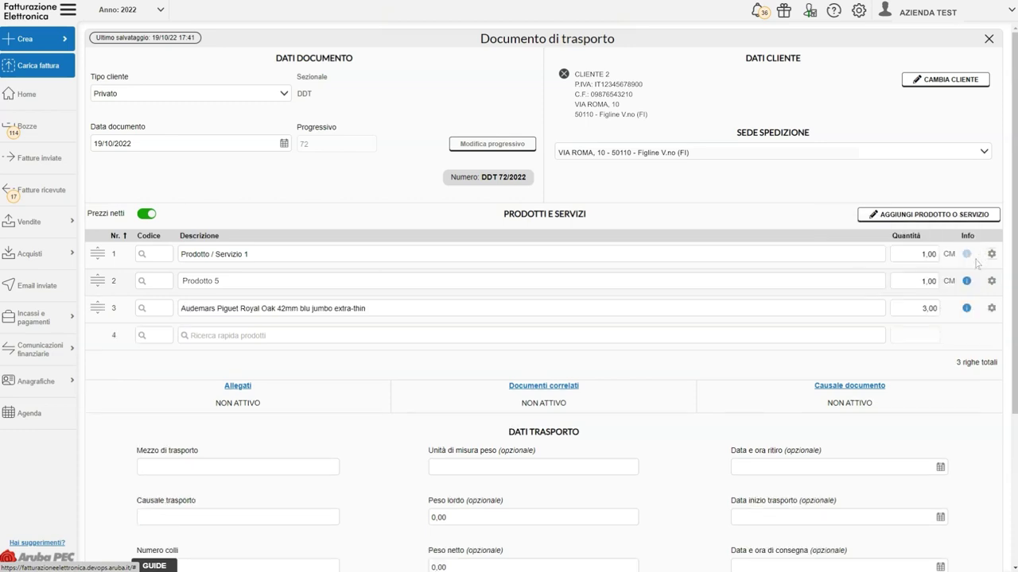
pyautogui.click(991, 256)
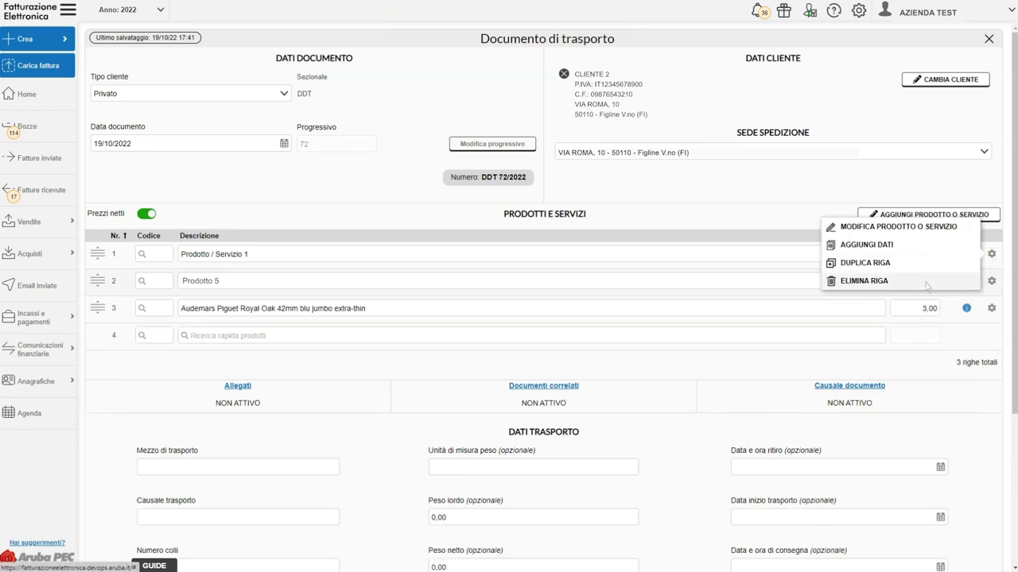
pyautogui.click(863, 280)
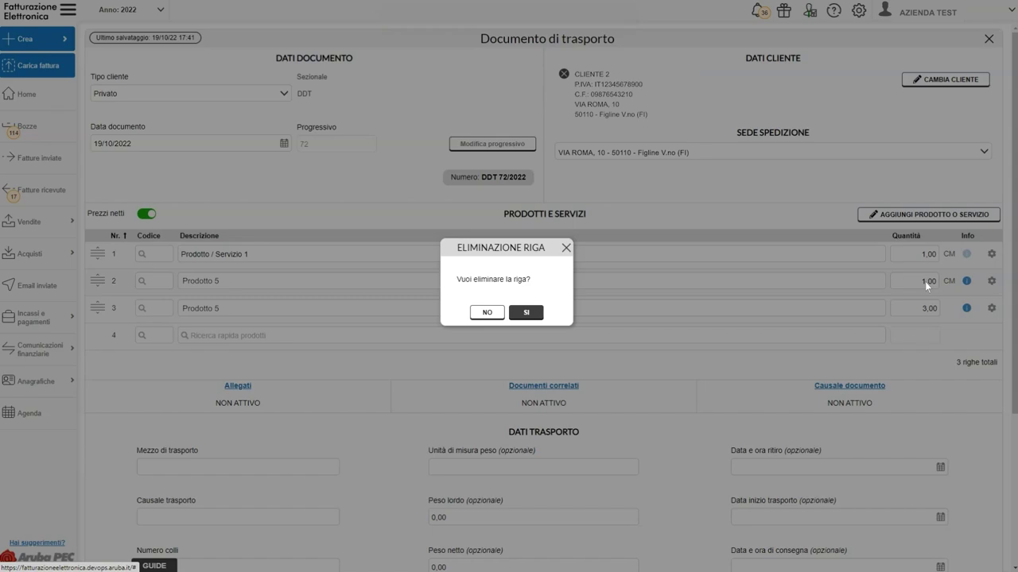
pyautogui.click(529, 315)
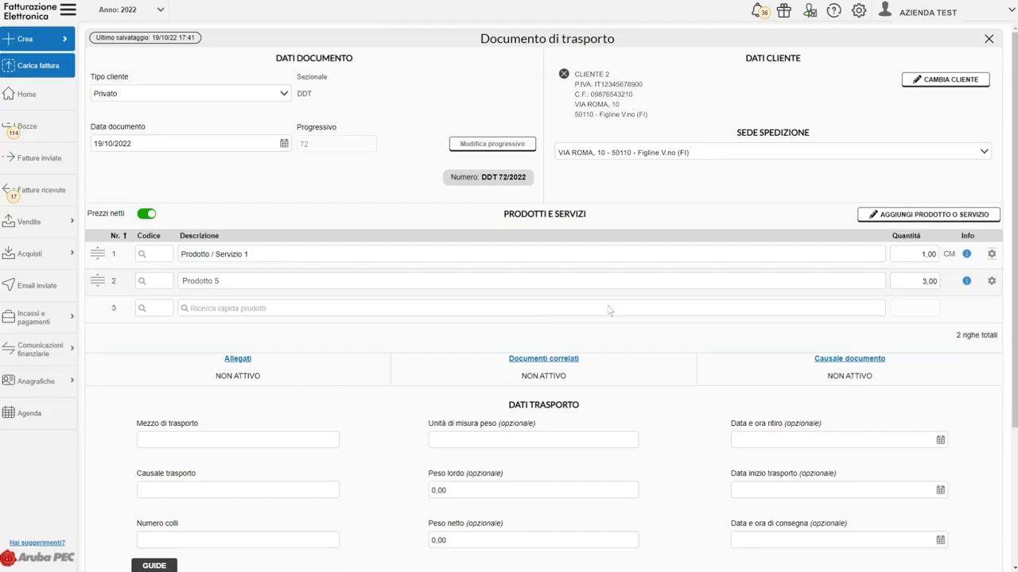
# Examine the additional data sections for the Prodotto / Servizio 1 line, from transfer type to other data, and close them without saving.
pyautogui.click(991, 256)
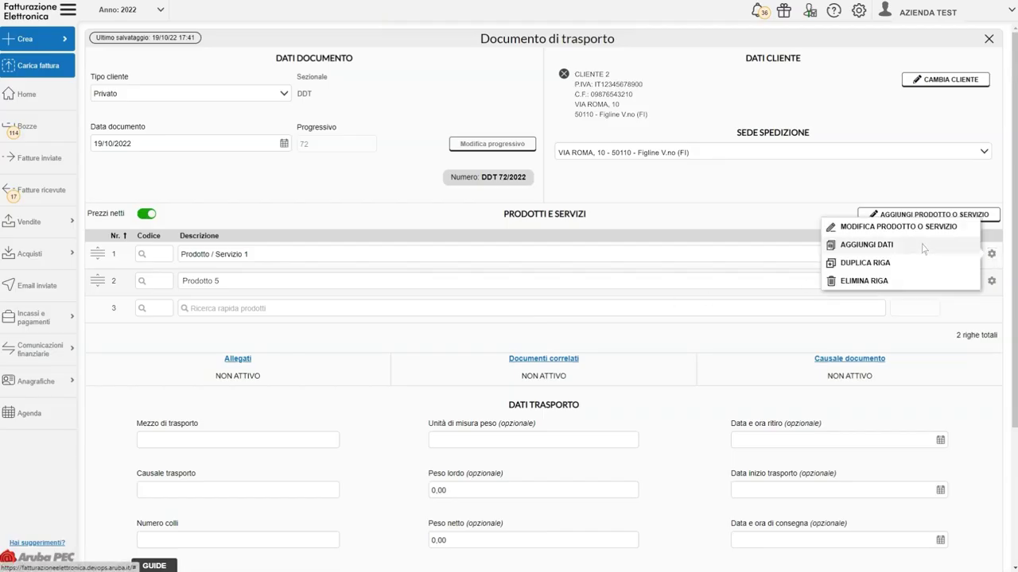
pyautogui.click(923, 248)
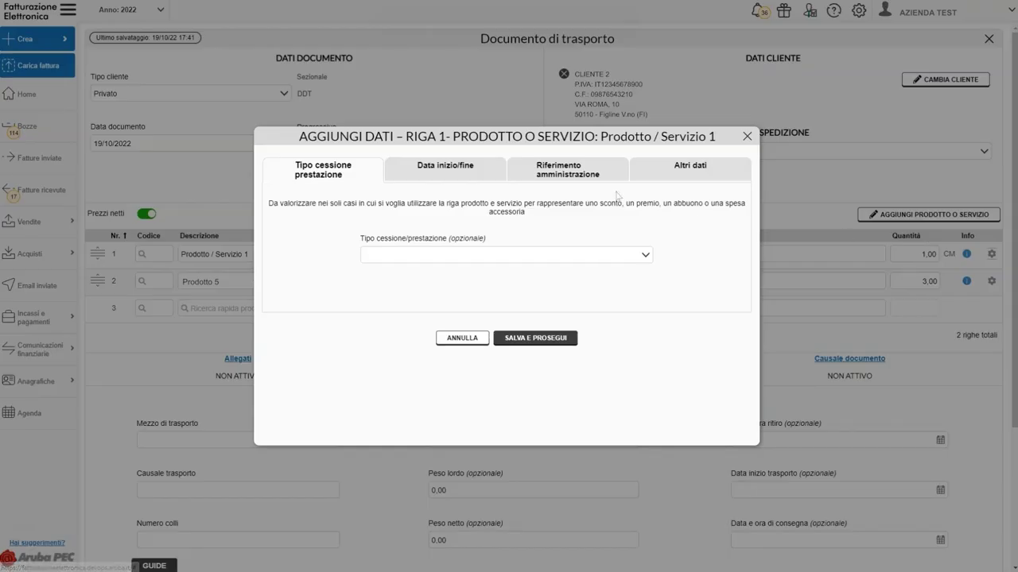
pyautogui.click(488, 171)
pyautogui.click(598, 174)
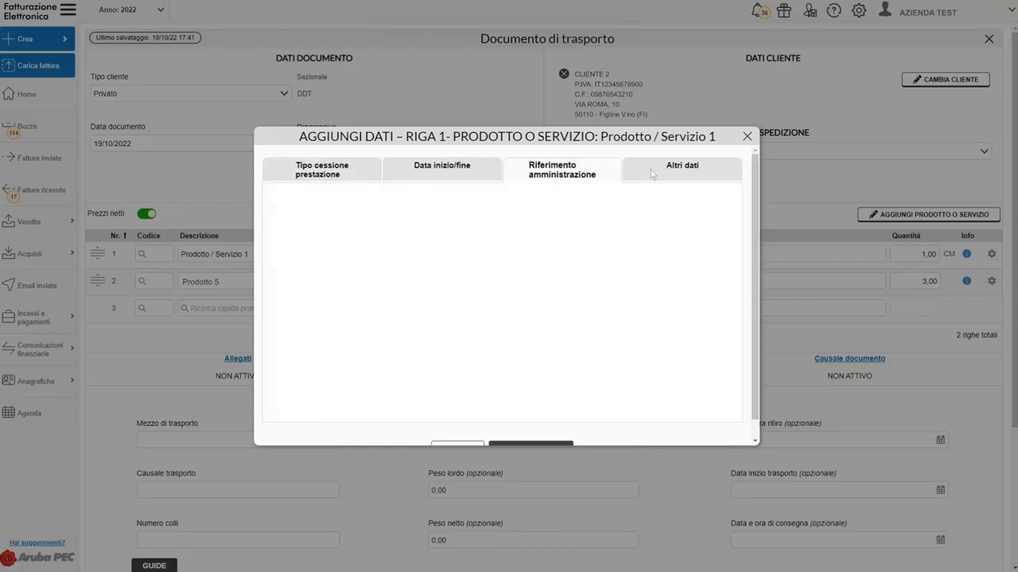
pyautogui.click(712, 173)
pyautogui.click(463, 338)
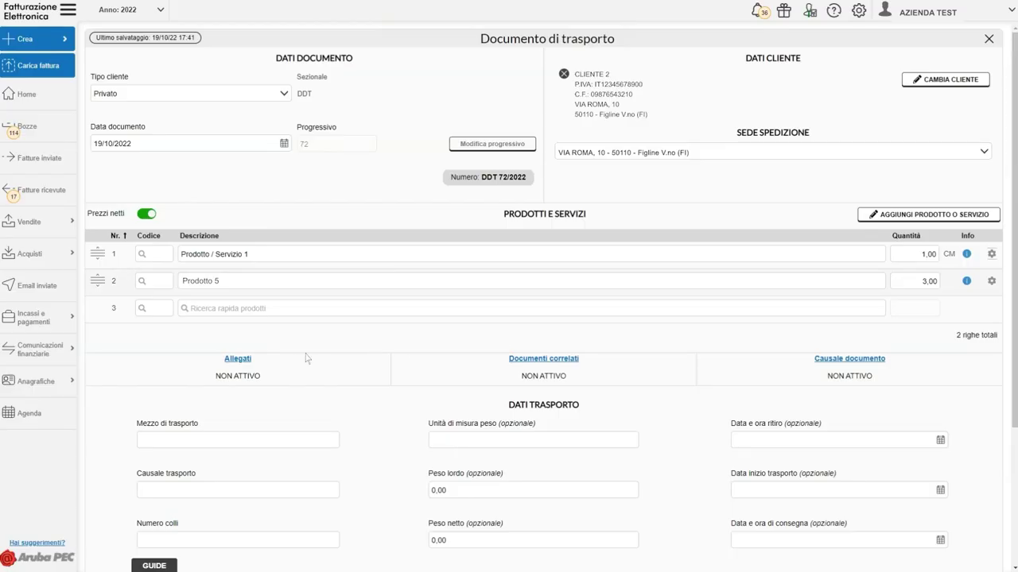
# Look at the activated options for attachments and related documents, cancelling each without adding anything.
pyautogui.click(240, 359)
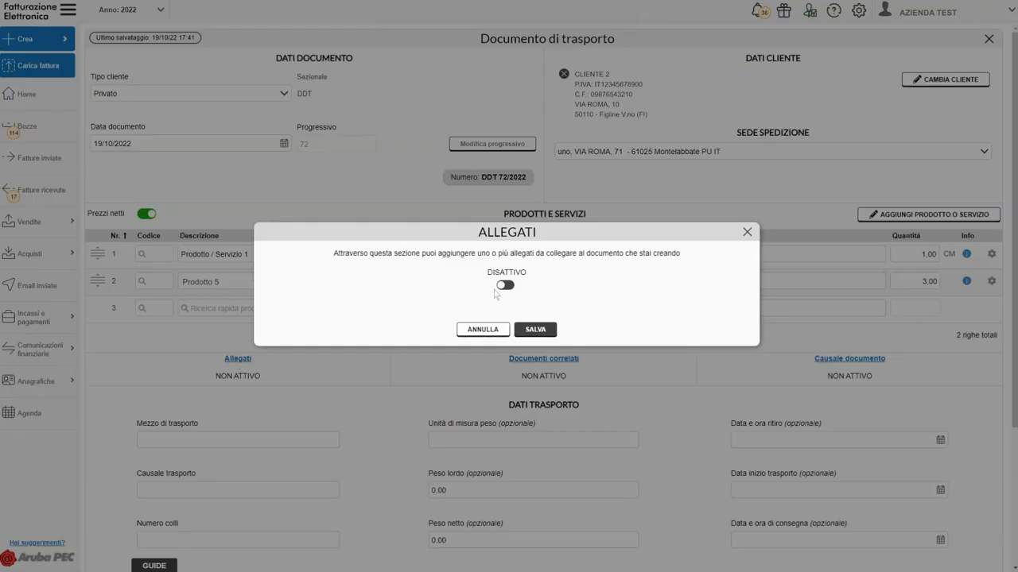
pyautogui.click(505, 286)
pyautogui.click(488, 378)
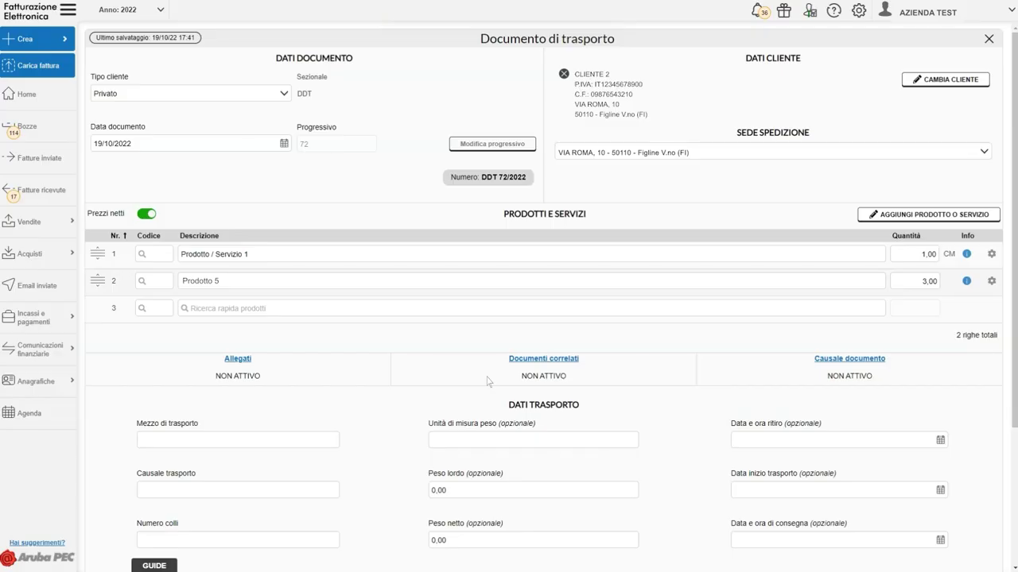
pyautogui.click(541, 360)
pyautogui.click(507, 285)
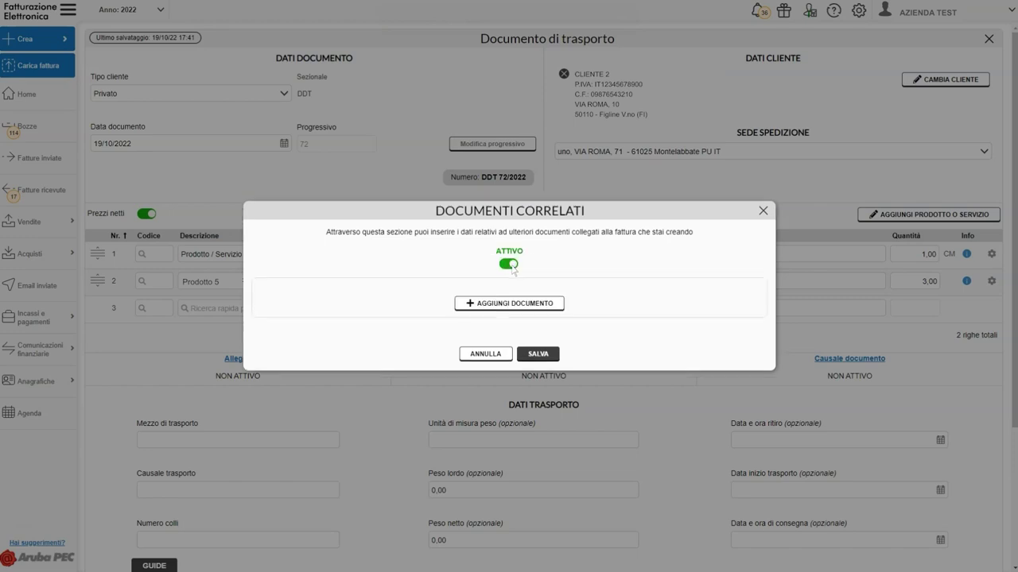
pyautogui.click(486, 355)
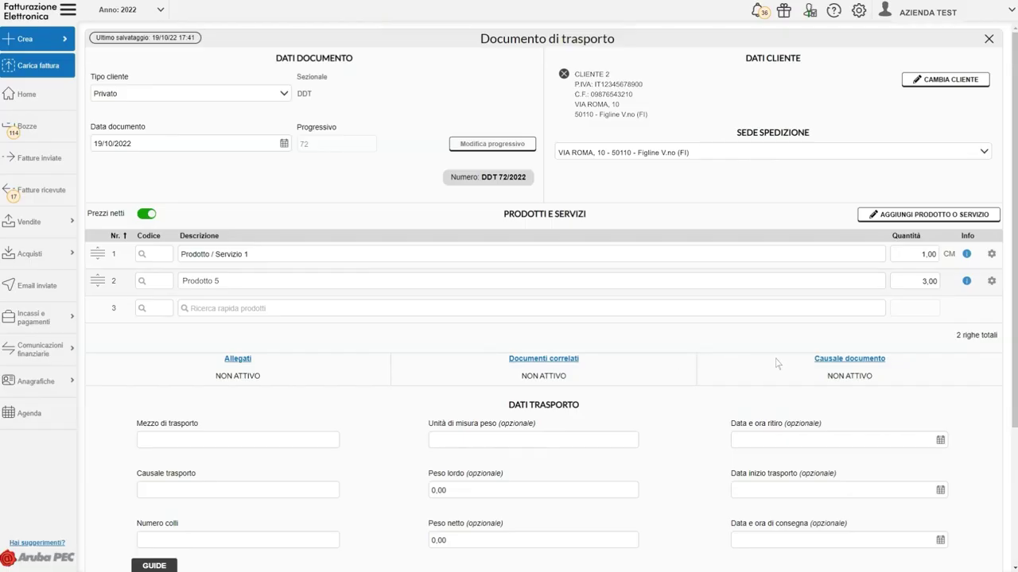
# Activate the document reasons, add the reason "Causale DDT" and save it.
pyautogui.click(848, 363)
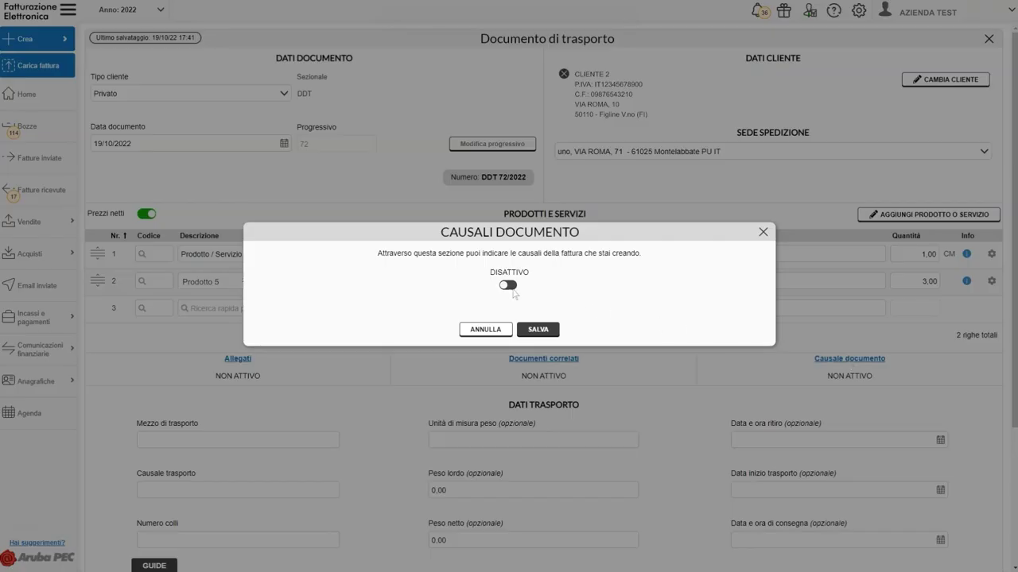
pyautogui.click(506, 286)
pyautogui.click(509, 303)
pyautogui.write('Causale DDT')
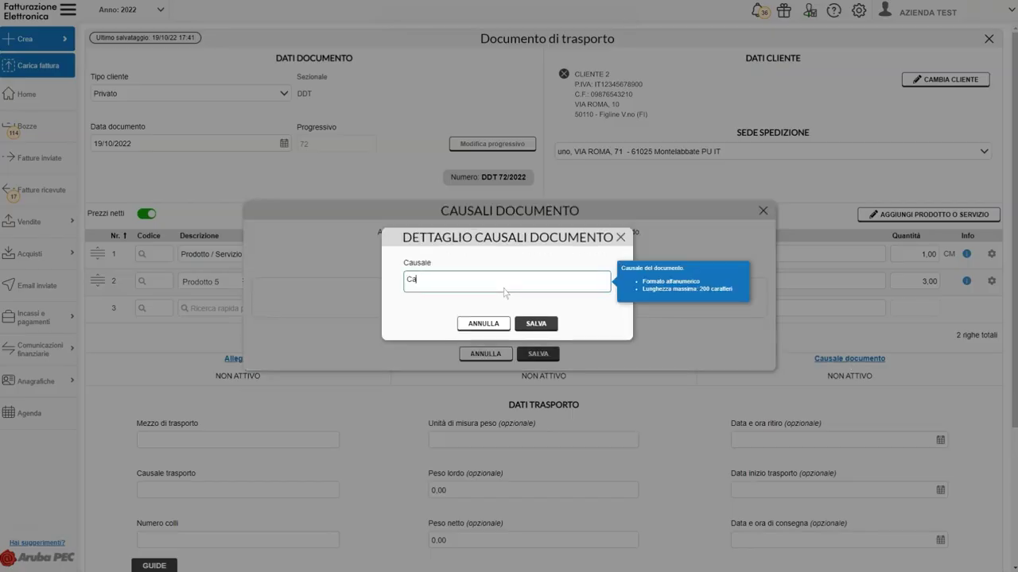
pyautogui.click(536, 324)
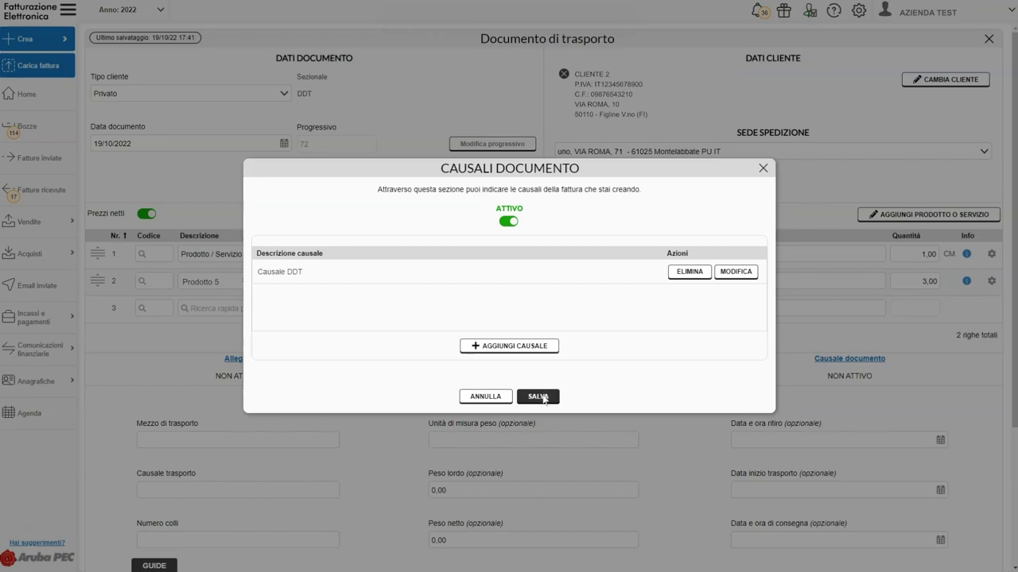
pyautogui.click(540, 394)
# Fill in the transport data with means "treno", transport reason "causale", 3 packages and description "descrizione".
pyautogui.scroll(-5, 488, 362)
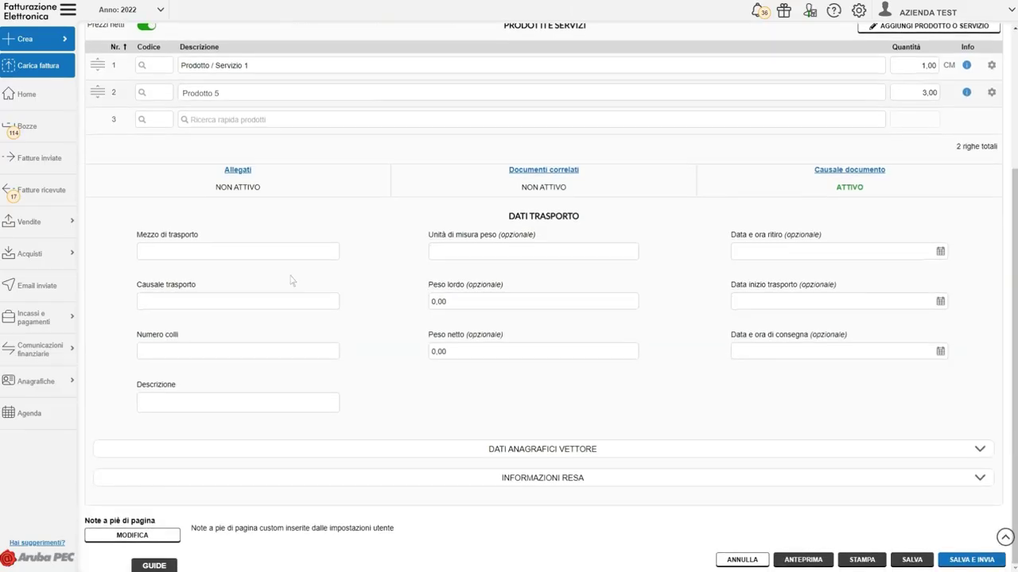
pyautogui.click(231, 254)
pyautogui.write('treno')
pyautogui.click(232, 305)
pyautogui.write('causale')
pyautogui.click(226, 356)
pyautogui.write('3')
pyautogui.click(231, 406)
pyautogui.write('descrizione')
pyautogui.click(674, 269)
# Examine the fields for the carrier's registry data and the delivery terms information, and collapse the sections.
pyautogui.click(980, 450)
pyautogui.scroll(-2, 981, 398)
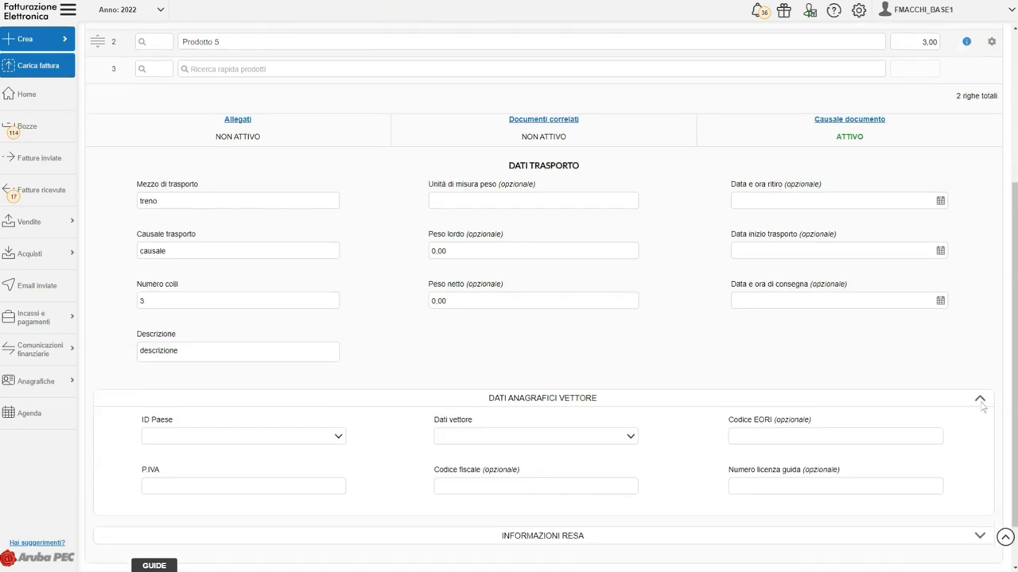
pyautogui.click(981, 342)
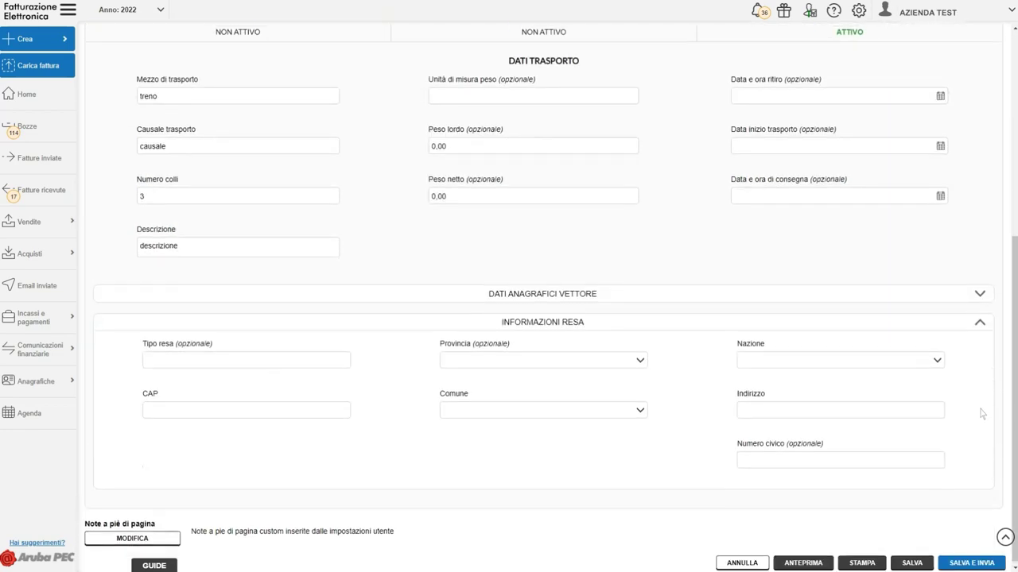
pyautogui.click(981, 321)
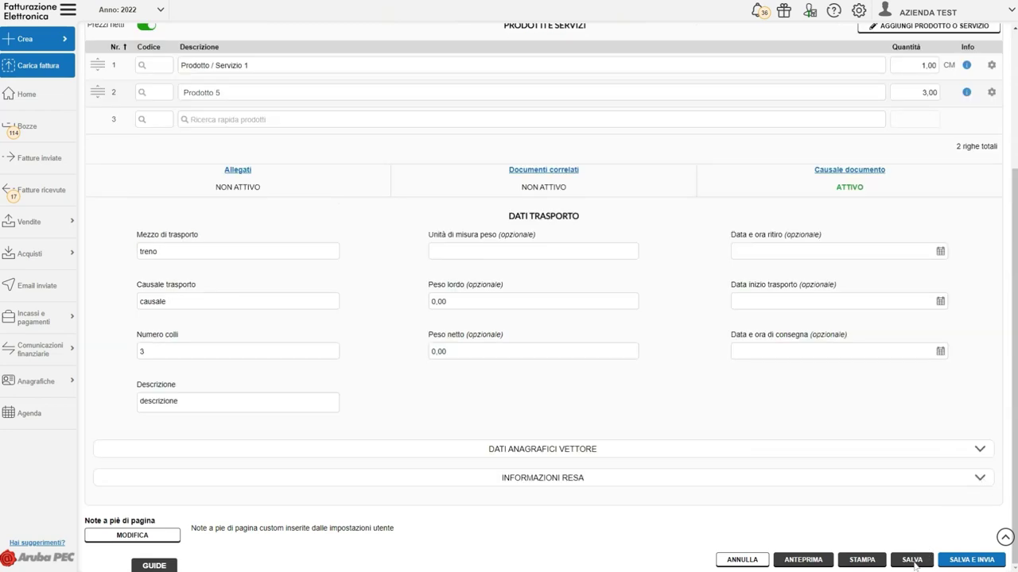
# Save the transport document and email a copy to the listed recipient, adding and removing an extra recipient field before sending.
pyautogui.click(912, 564)
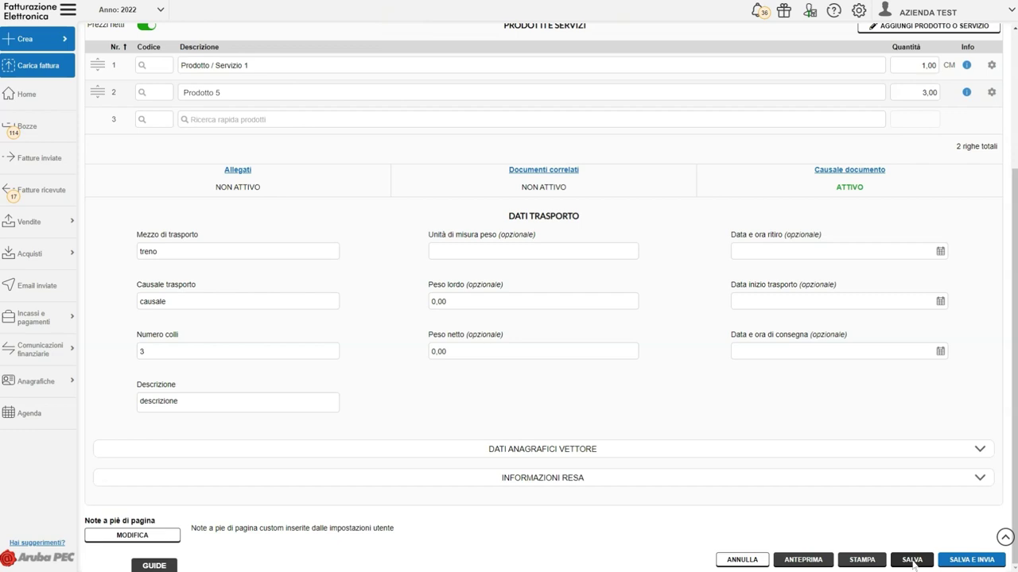
pyautogui.click(969, 563)
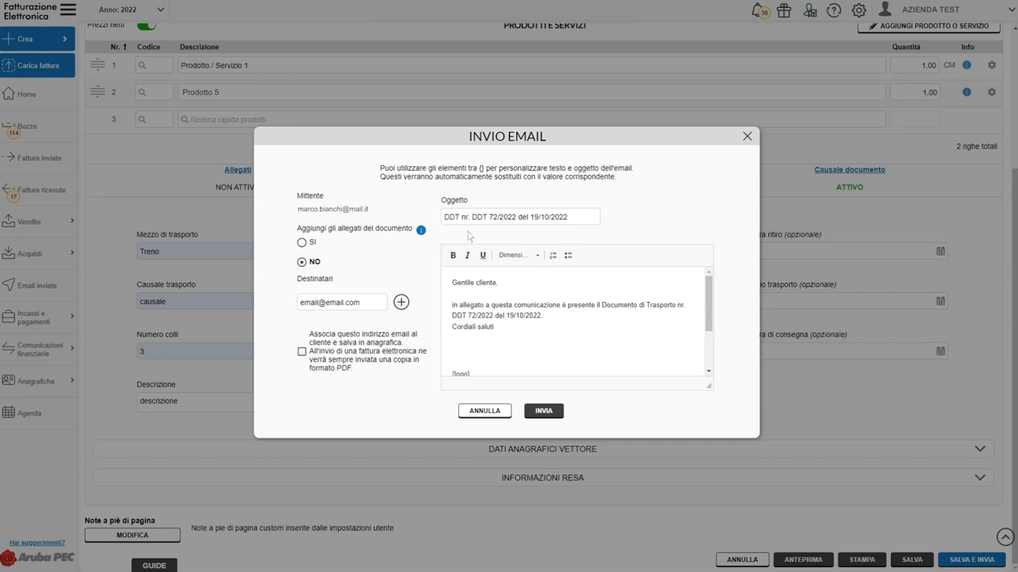
pyautogui.click(402, 303)
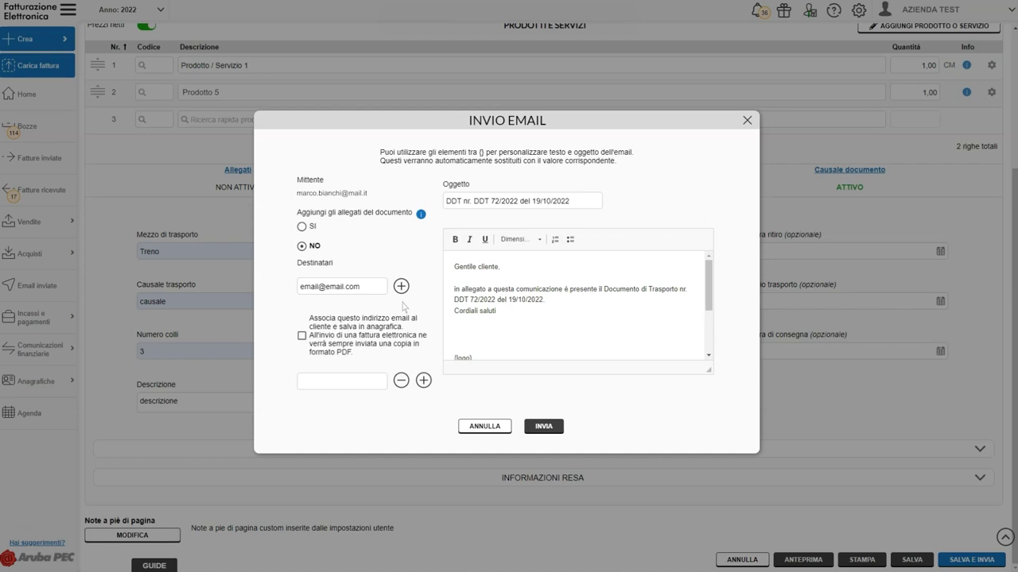
pyautogui.click(402, 382)
pyautogui.click(540, 412)
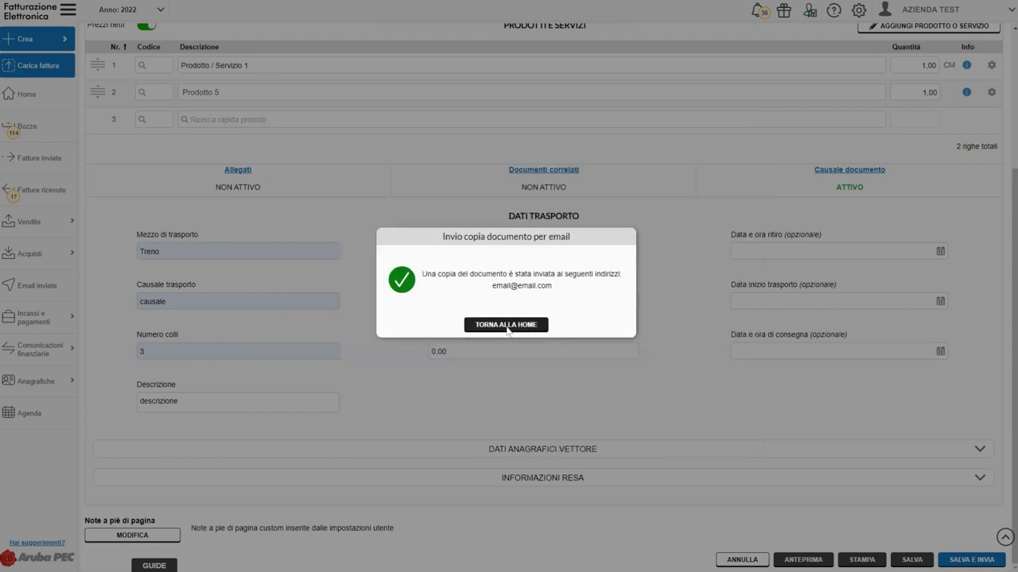